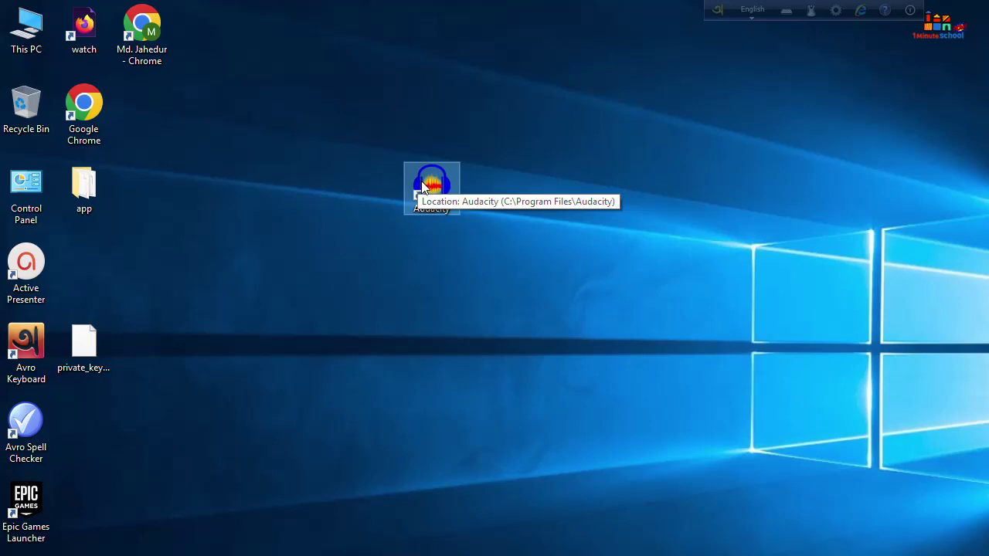
- Launch Audacity, dismiss the Welcome dialog and maximize the empty project window
double_click(422, 181)
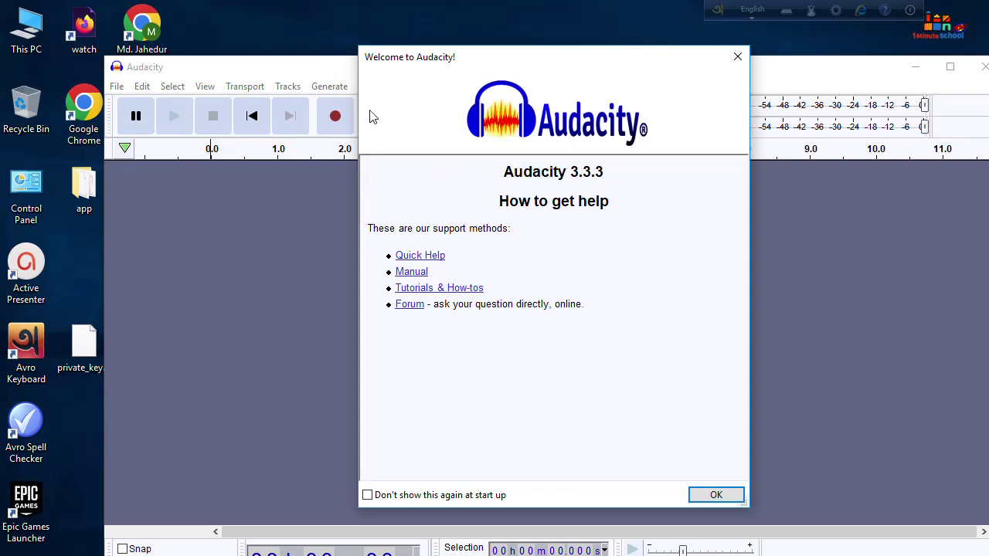
left_click(738, 58)
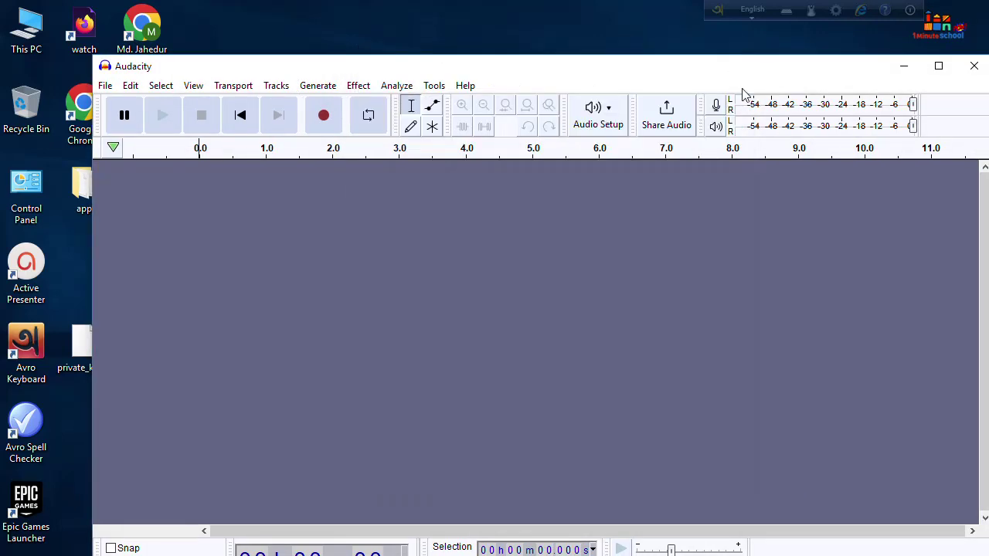
left_click(939, 67)
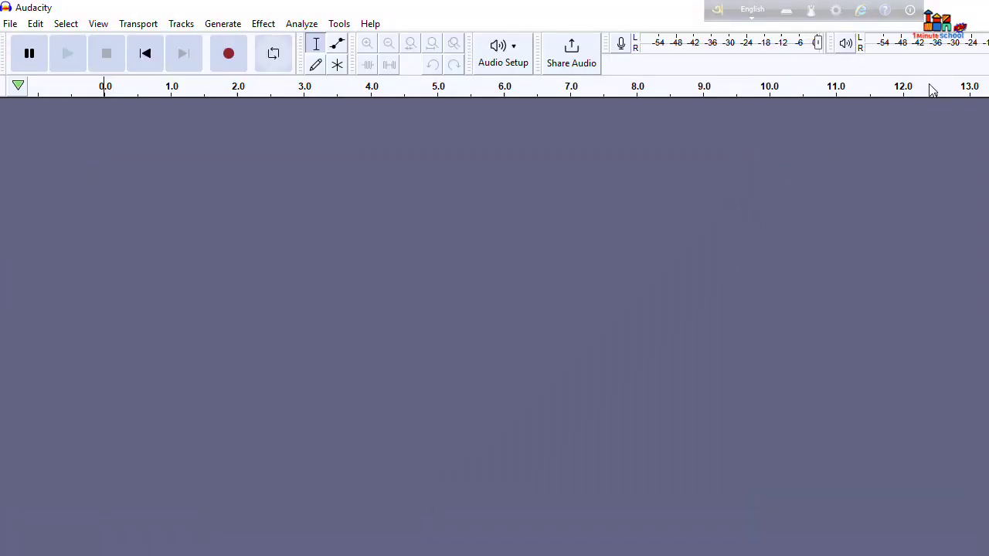
- Record a short spoken voice clip of about six seconds
left_click(229, 55)
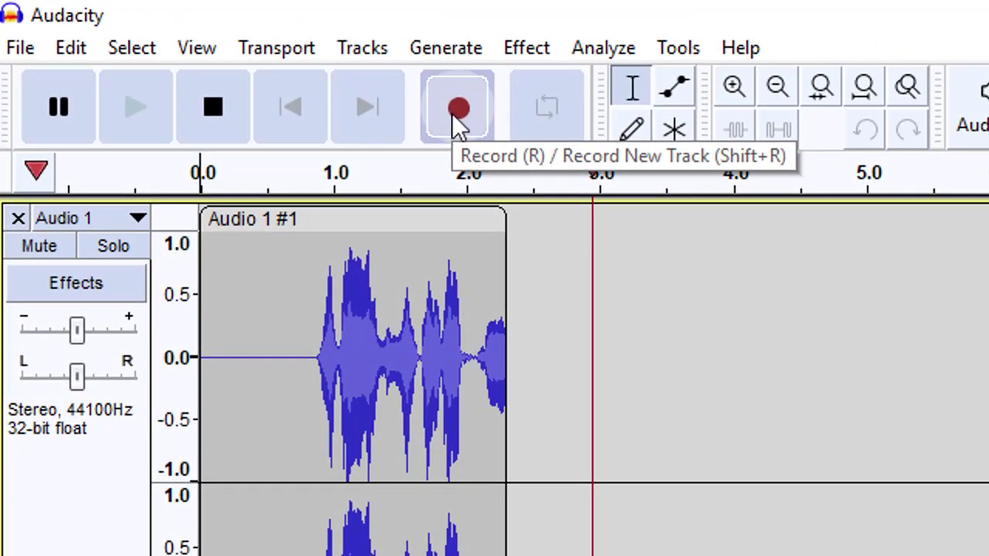
left_click(218, 110)
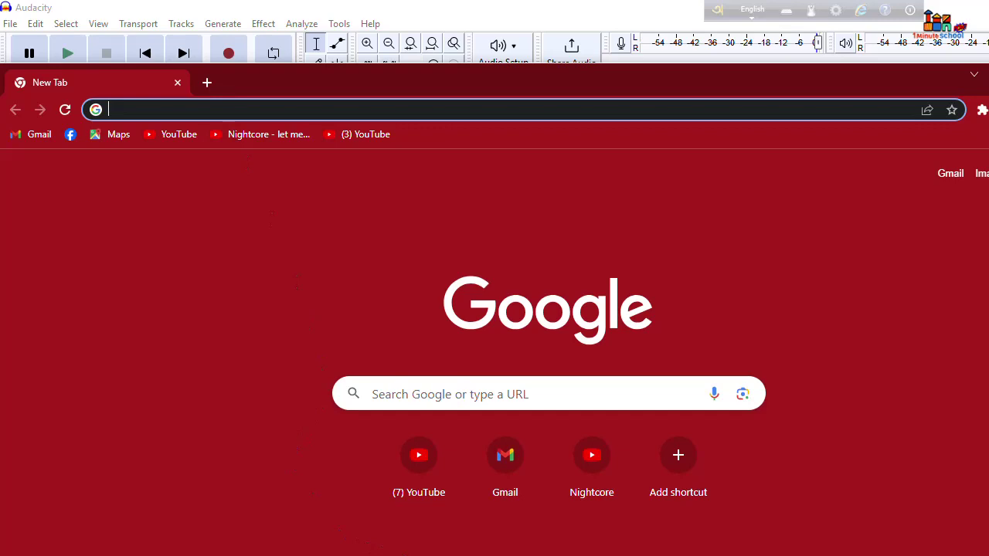
- Search Google for gsnap, download GSnap (64-bit) from CNET and show the zip in Downloads
left_click(429, 393)
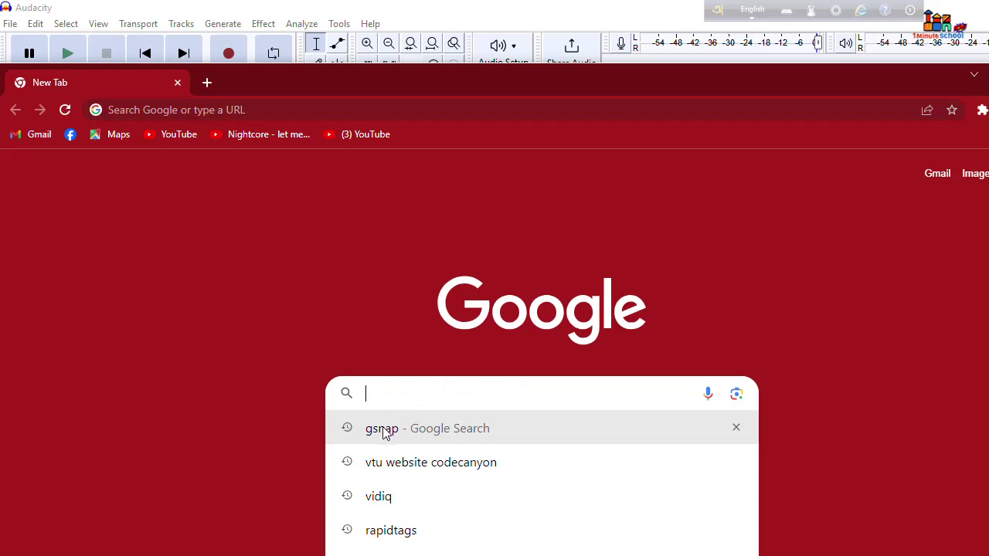
left_click(384, 431)
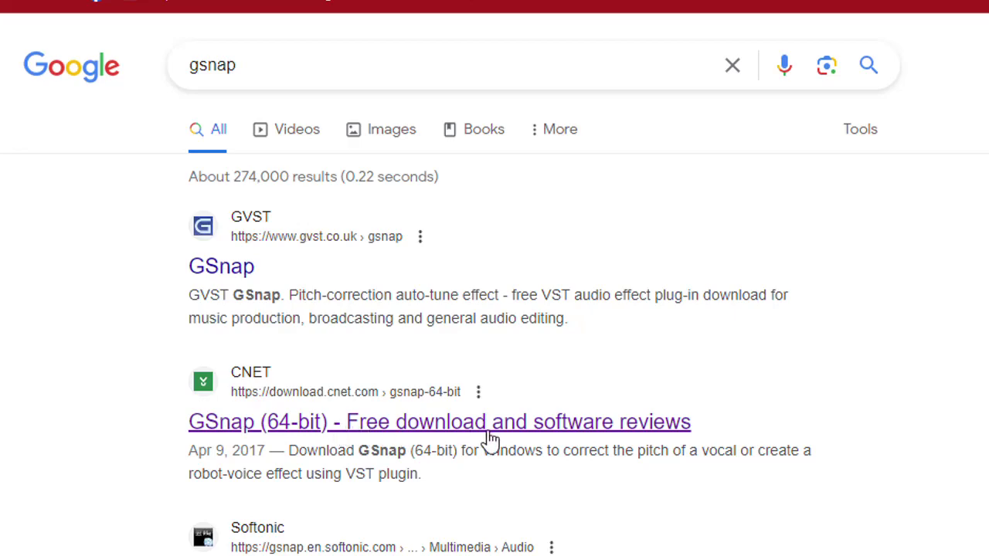
left_click(325, 424)
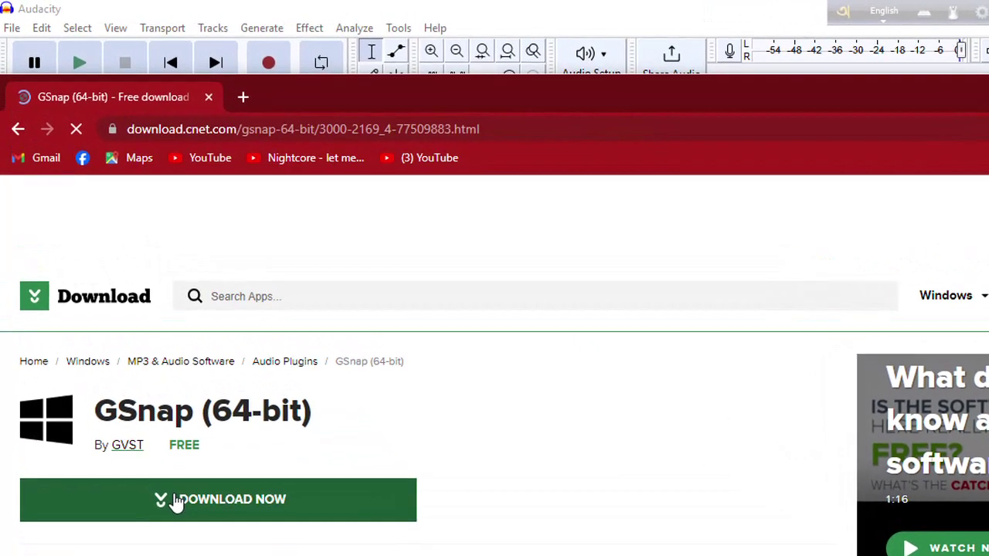
left_click(152, 428)
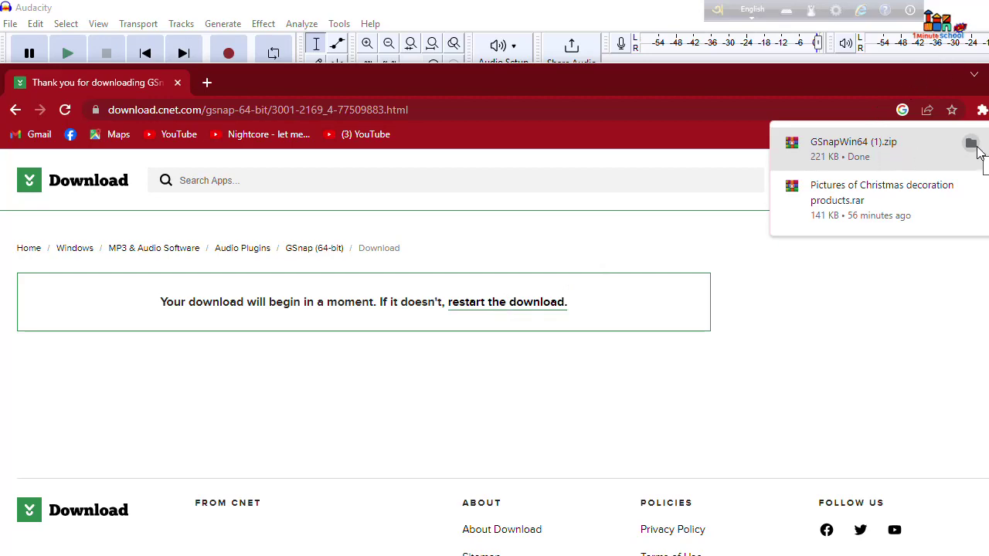
left_click(971, 144)
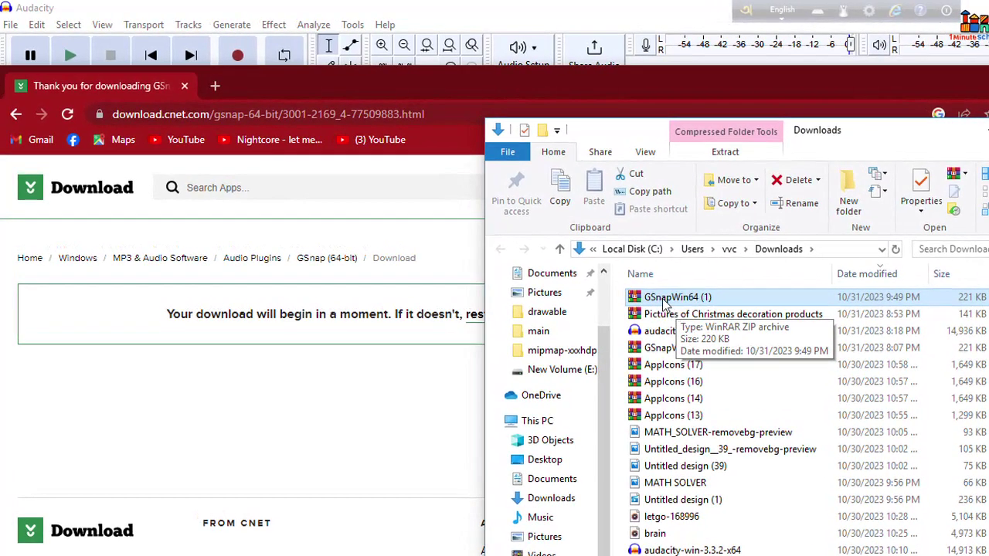
- Open GSnapWin64 (1).zip in WinRAR and copy GSnap.dll to the clipboard
double_click(661, 300)
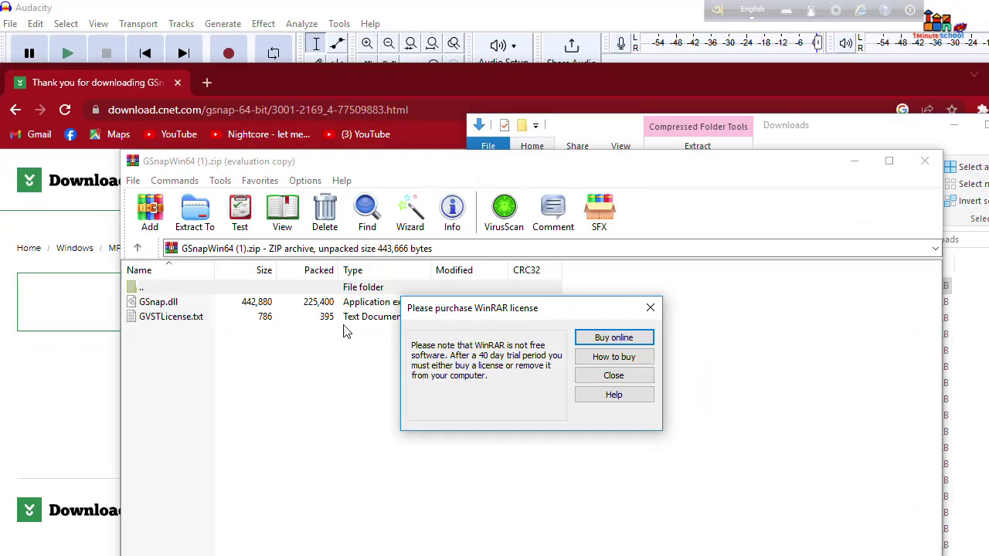
left_click(609, 377)
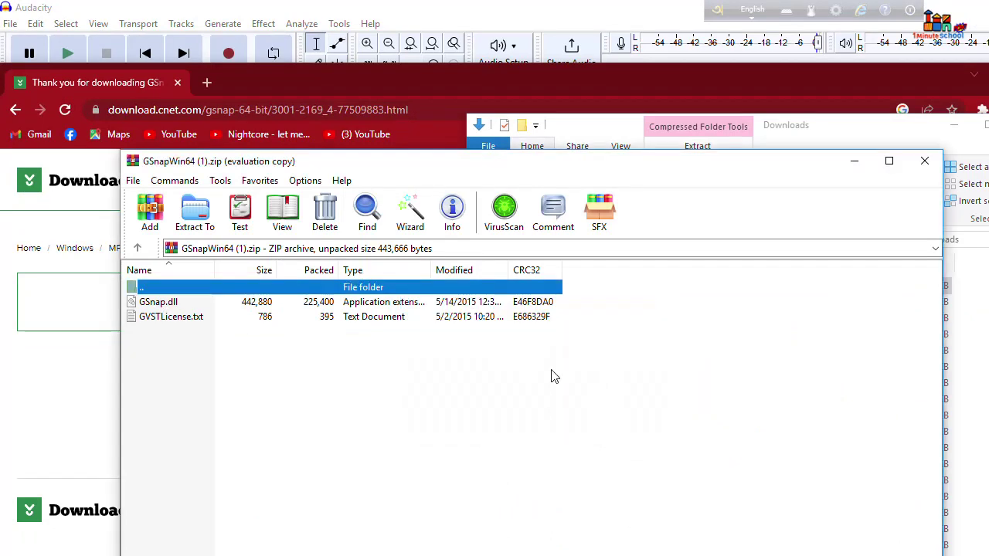
left_click(163, 305)
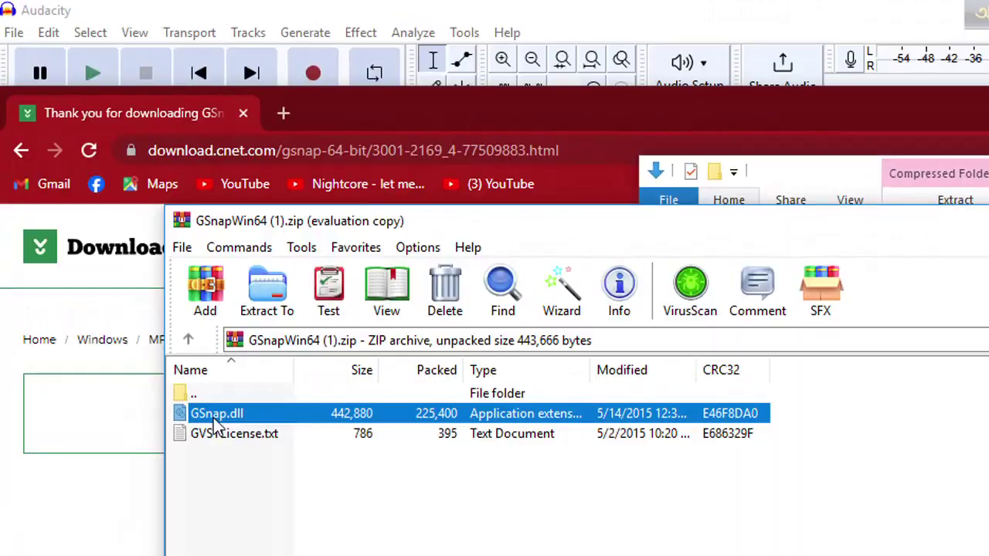
right_click(157, 306)
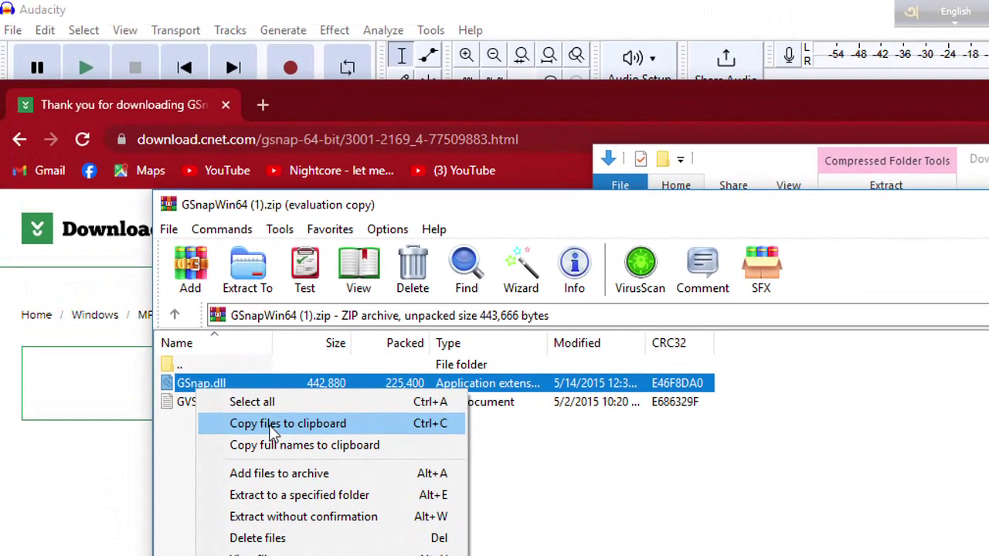
left_click(219, 337)
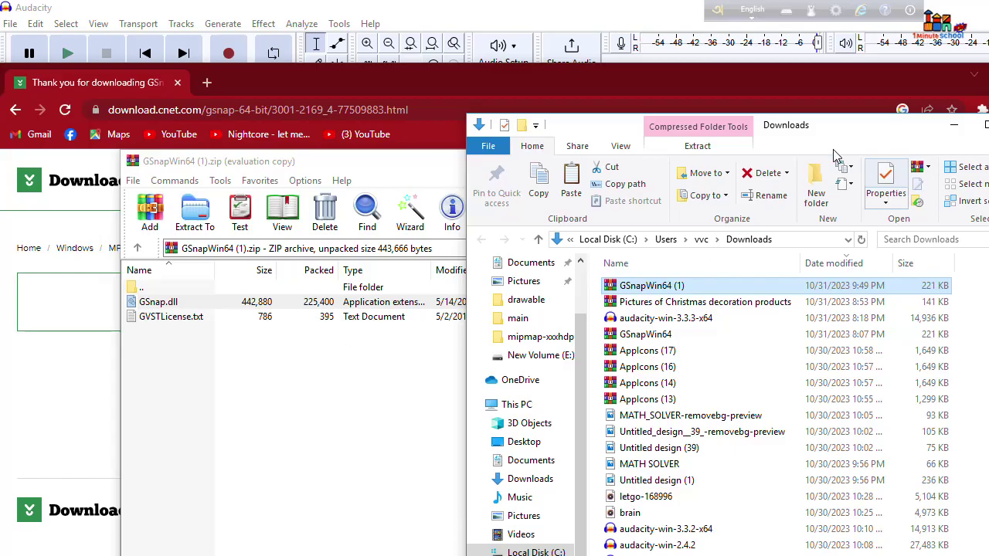
- Maximize Explorer and navigate to C:\Program Files (x86)\Audacity\Plug-Ins
double_click(508, 129)
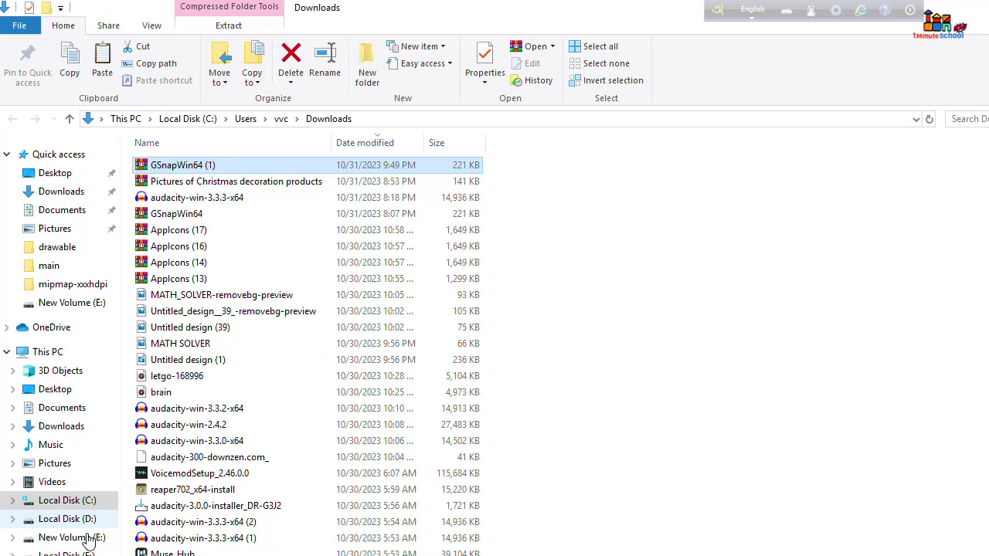
left_click(67, 501)
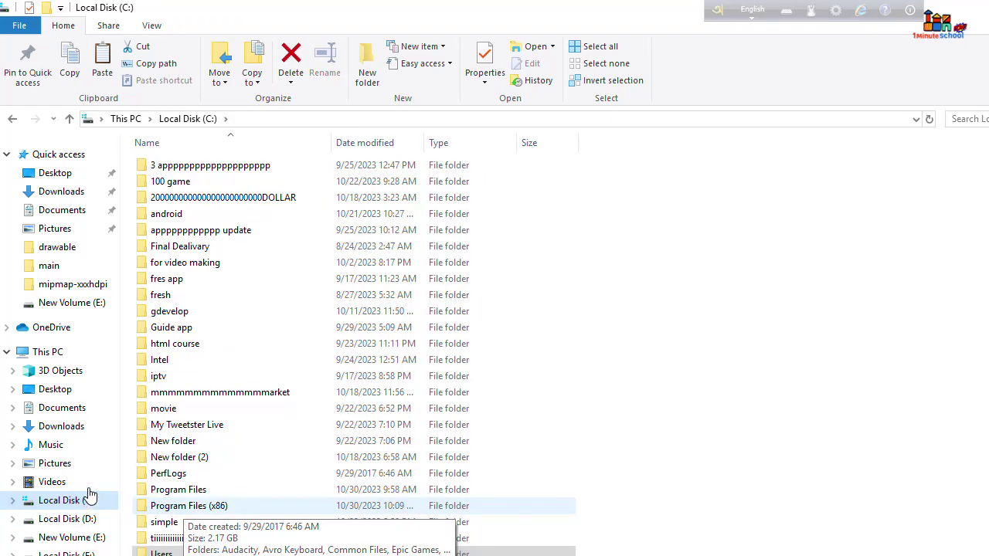
double_click(214, 507)
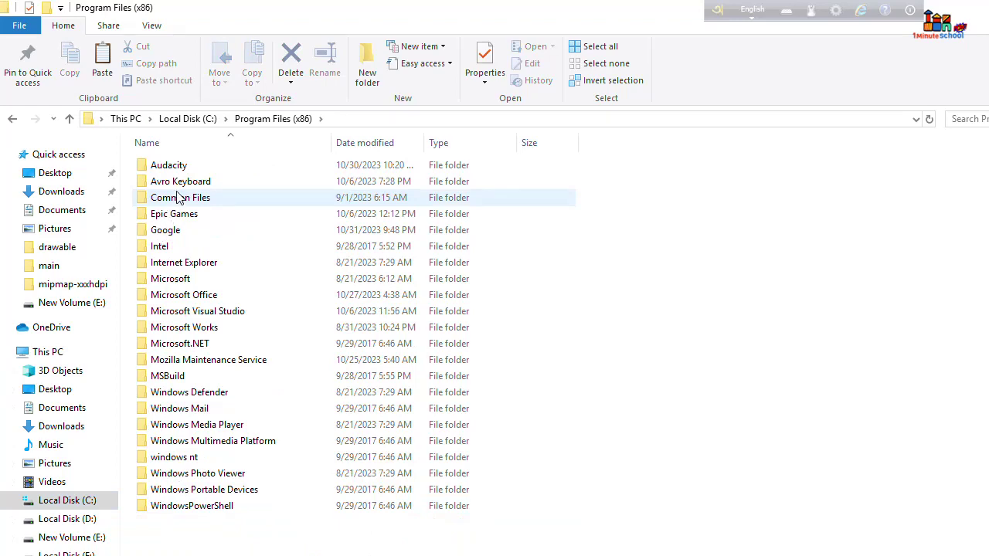
double_click(171, 167)
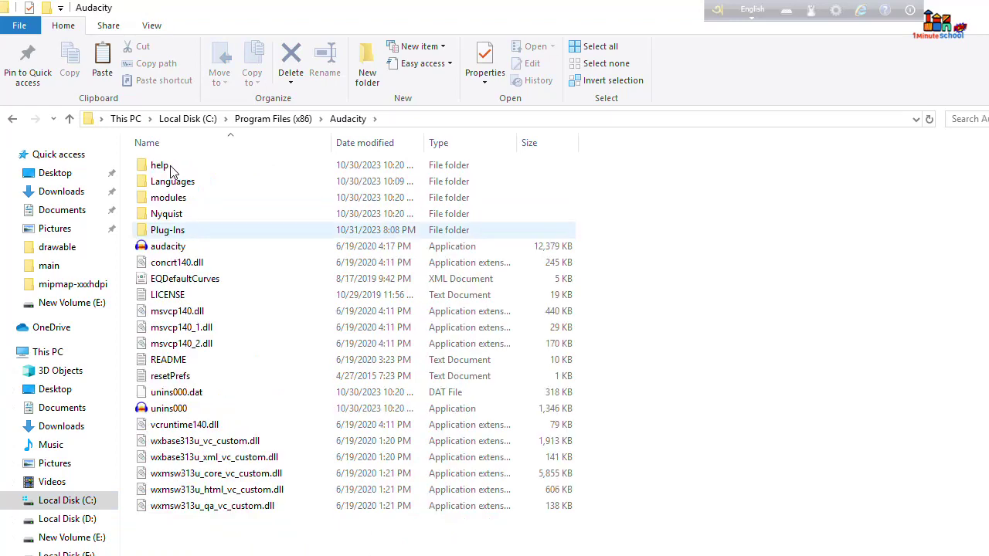
double_click(173, 230)
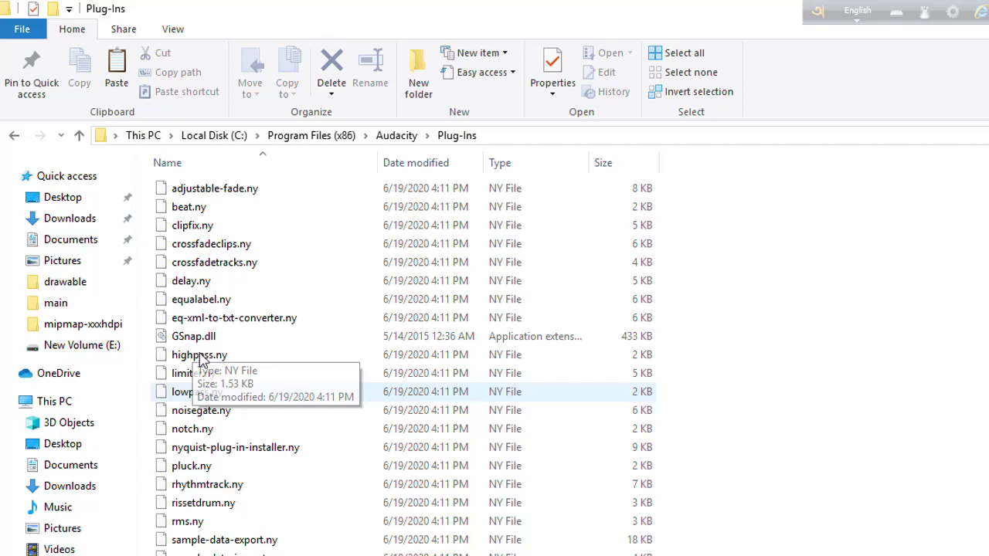
- Paste GSnap.dll into Plug-Ins, replacing the existing copy
right_click(147, 406)
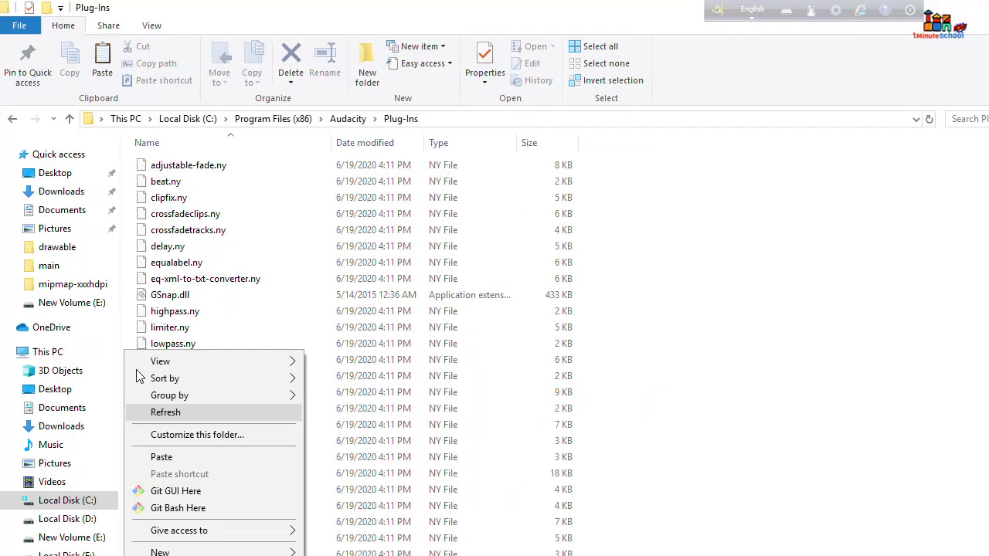
left_click(161, 458)
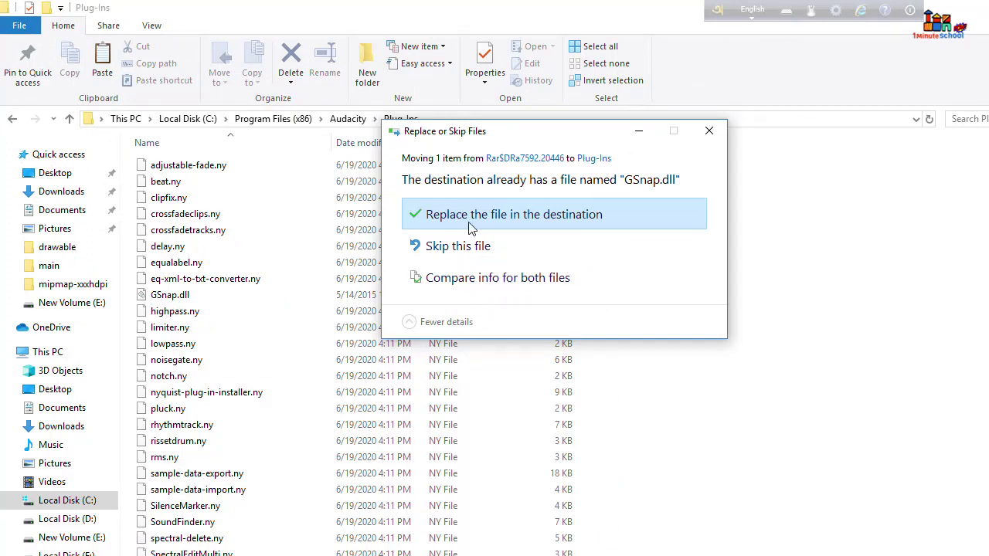
left_click(507, 222)
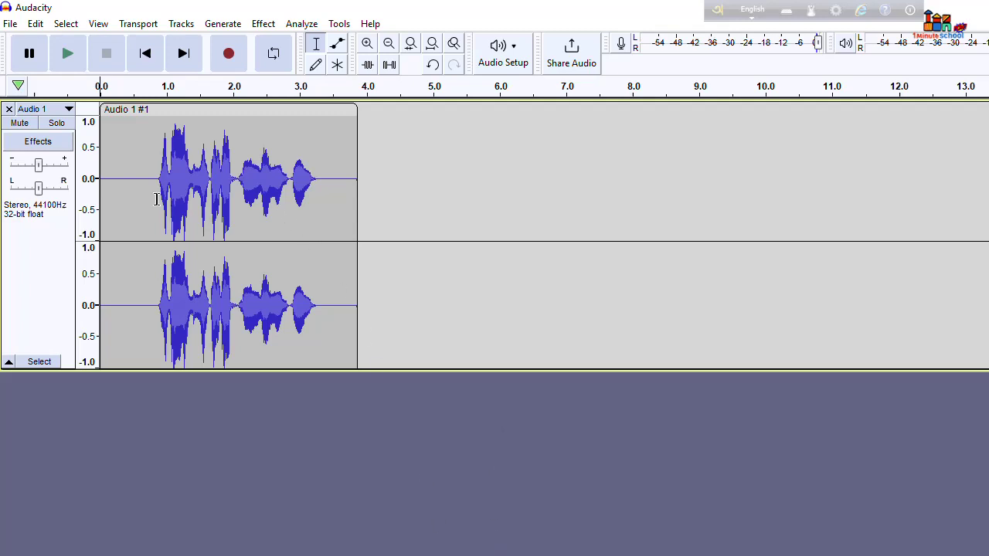
- Select the recording from 0.0 to about 2.7 seconds
left_click_drag(101, 165, 364, 176)
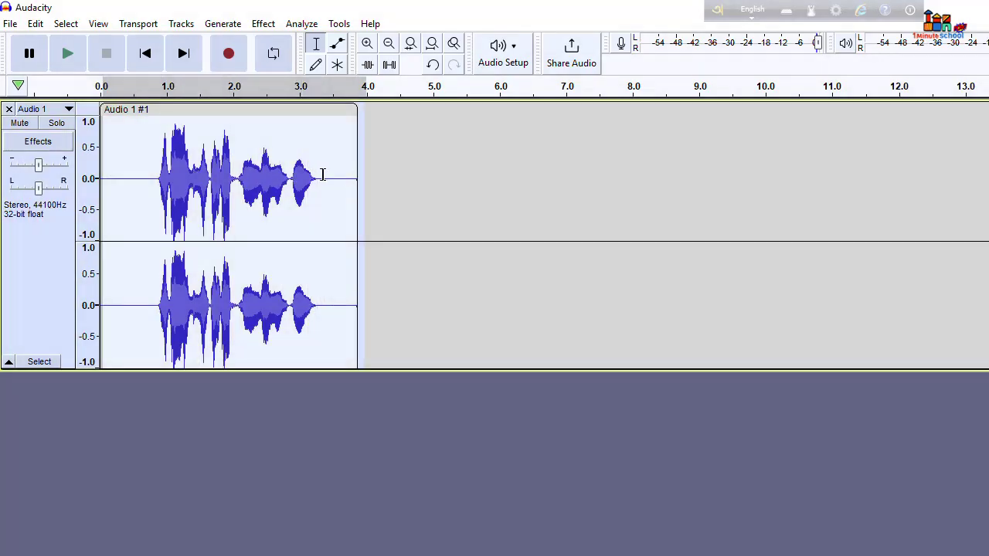
right_click(287, 129)
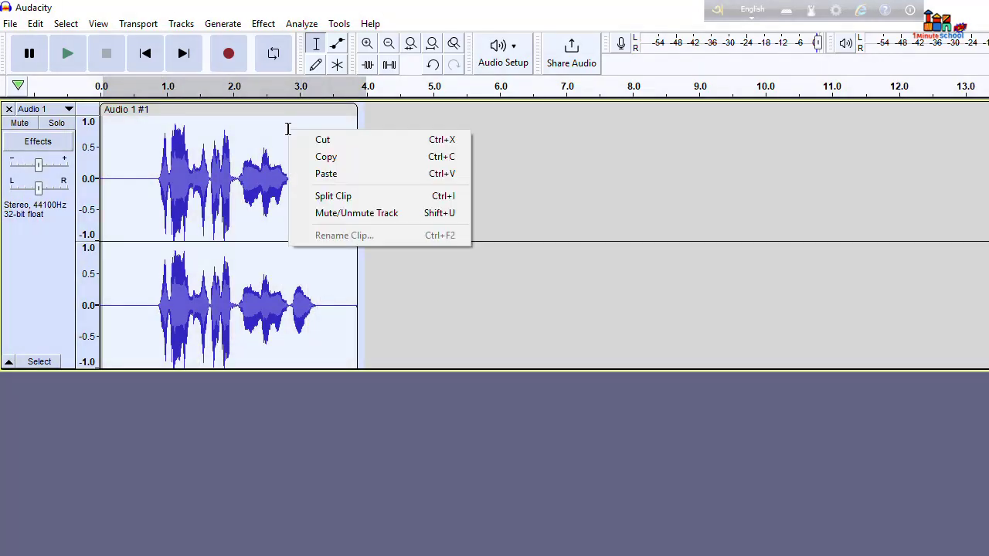
left_click(263, 25)
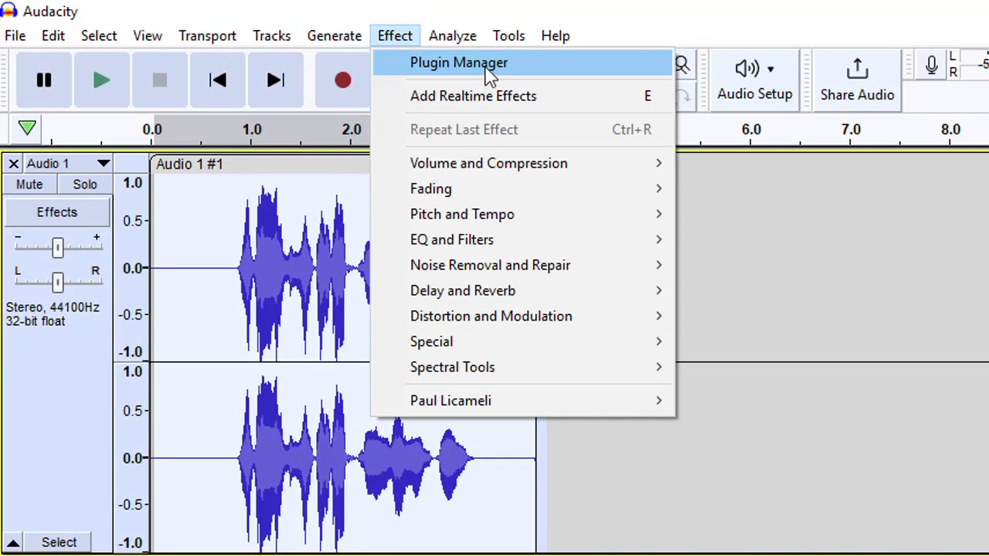
- Enable GSnap in the Plugin Manager and confirm with OK
left_click(487, 69)
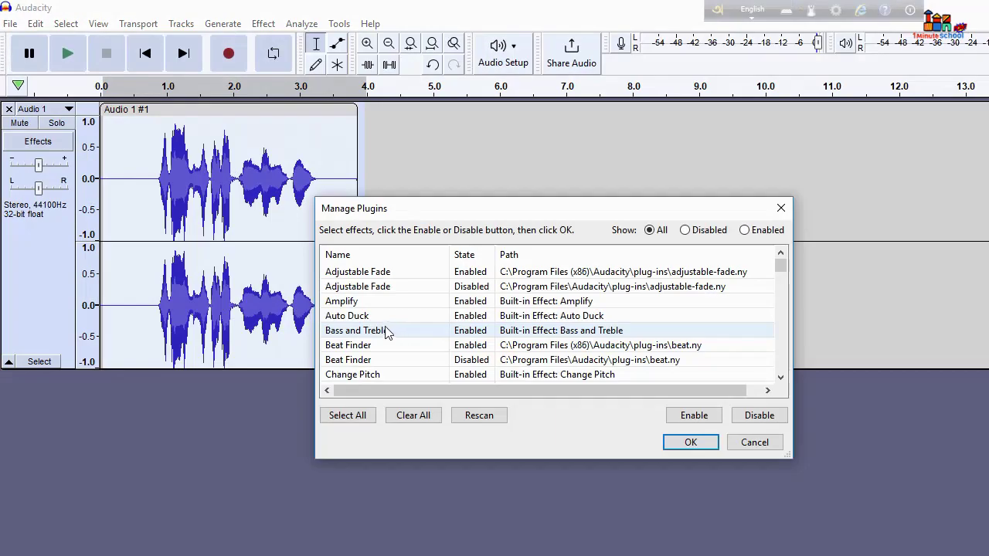
scroll(384, 343, "down", 1)
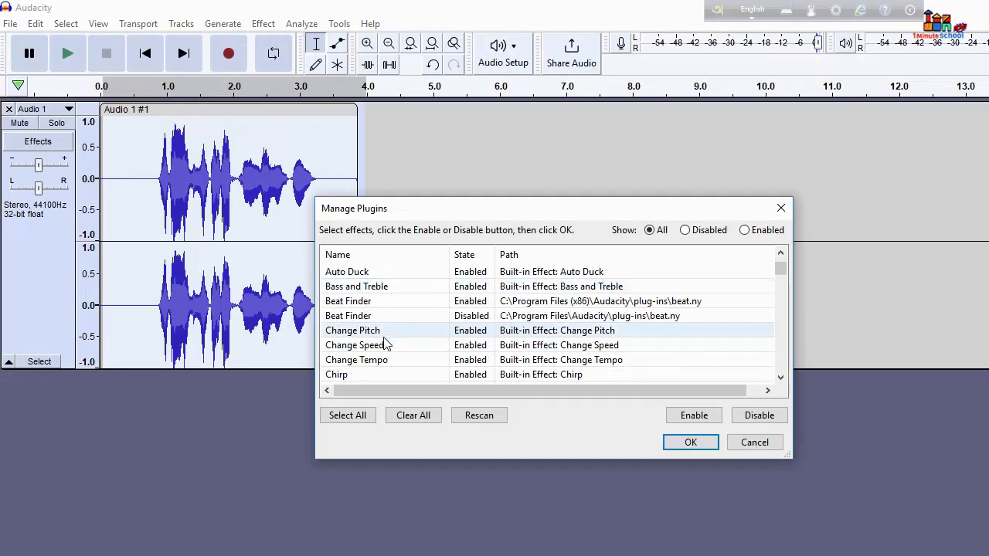
scroll(384, 343, "down", 9)
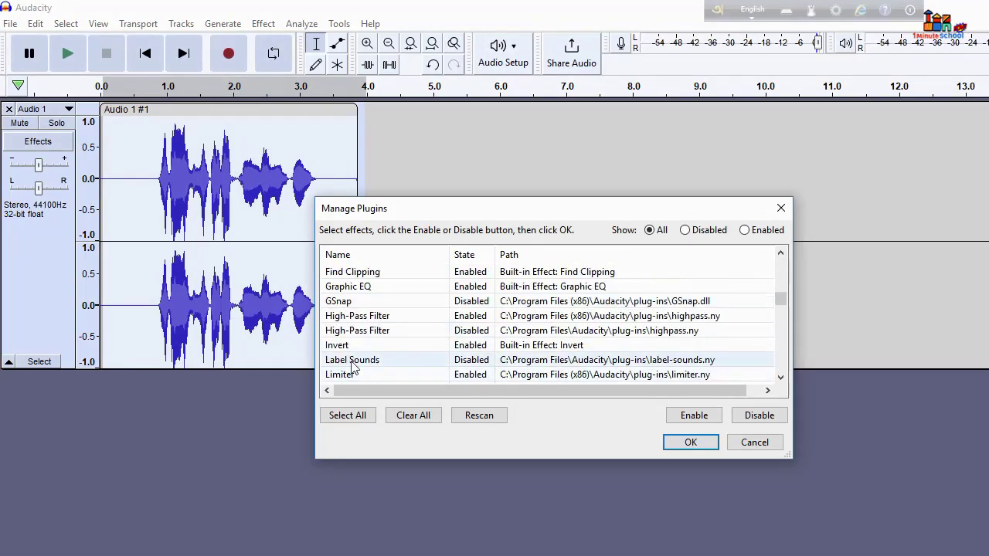
left_click(472, 304)
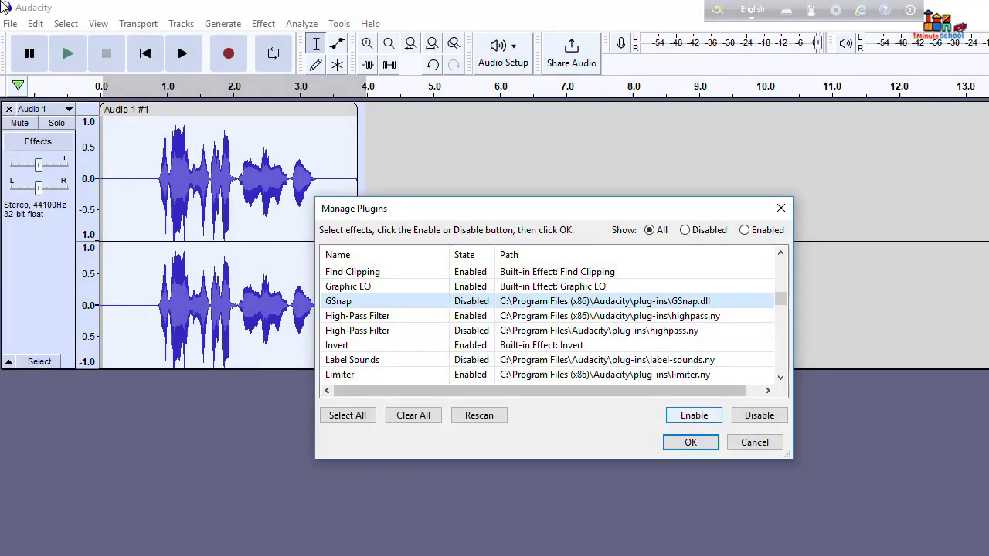
left_click(691, 417)
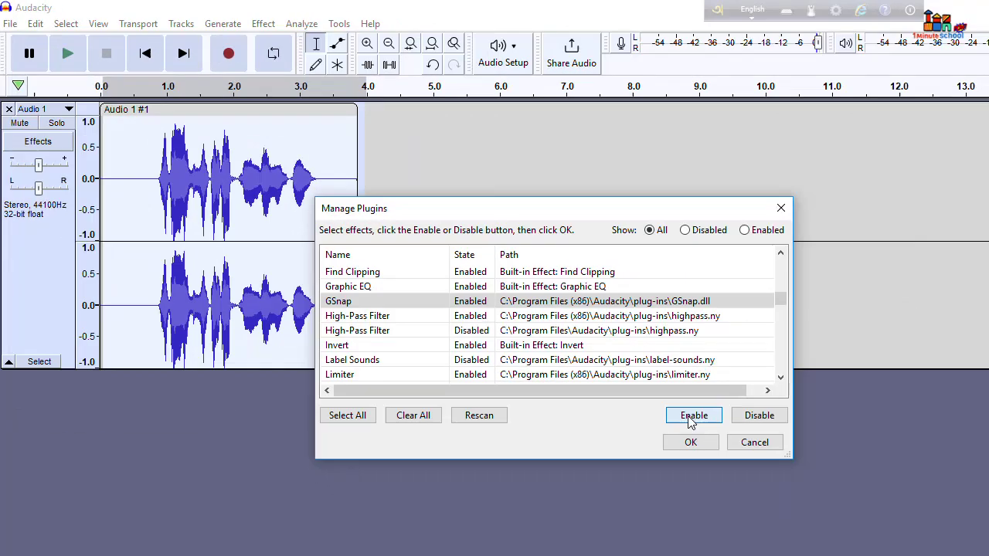
left_click(689, 442)
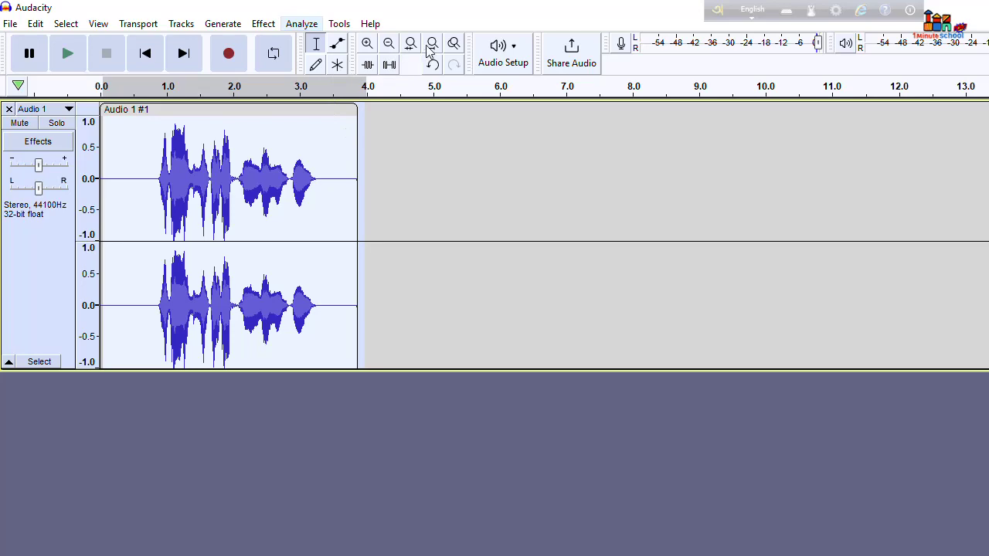
- Check in the Plugin Manager that GSnap now reads Enabled, then close it
left_click(262, 25)
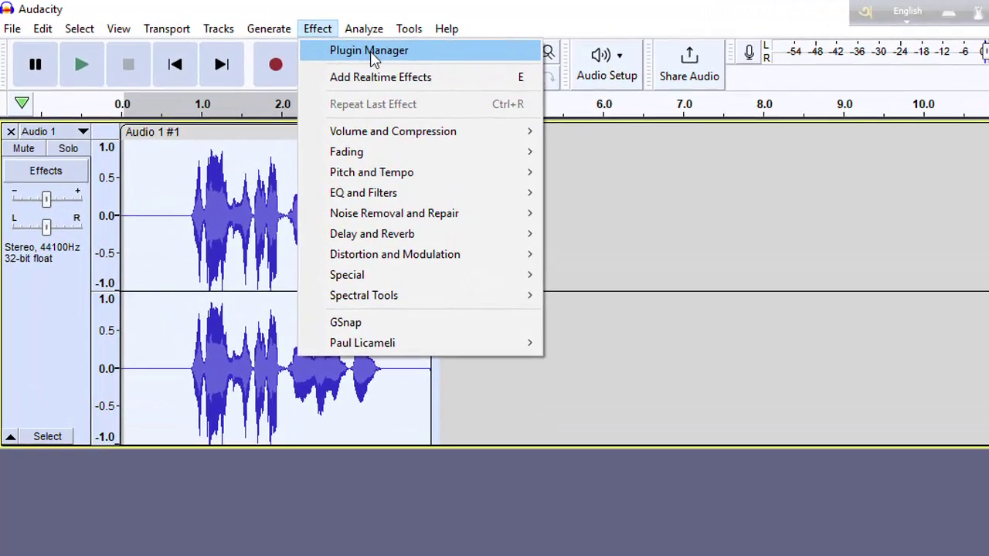
left_click(313, 44)
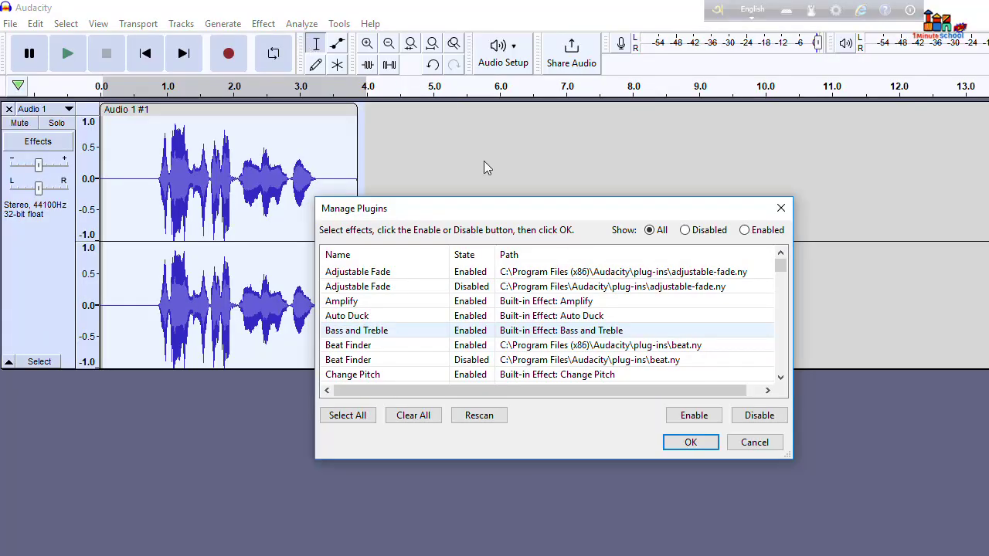
scroll(388, 335, "down", 7)
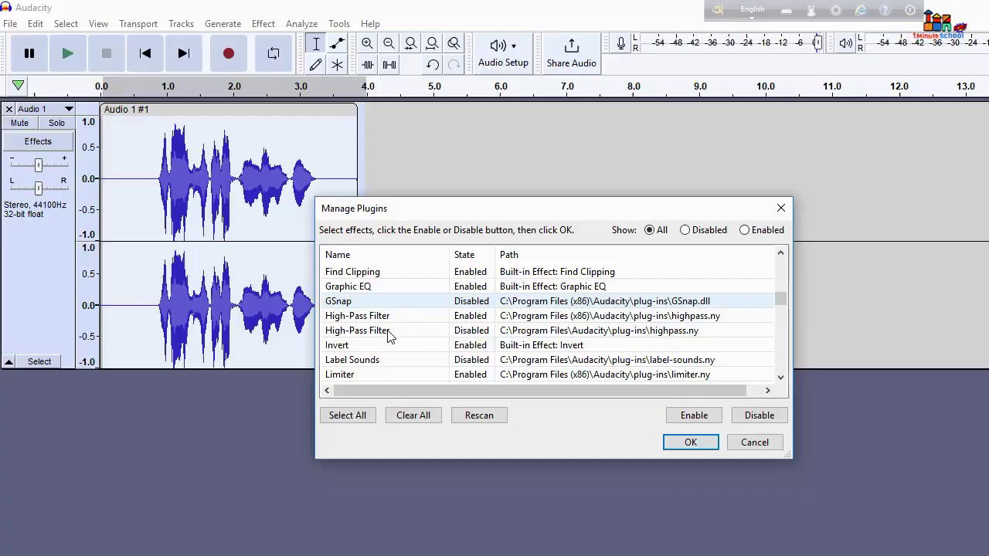
scroll(394, 347, "up", 8)
scroll(398, 355, "down", 4)
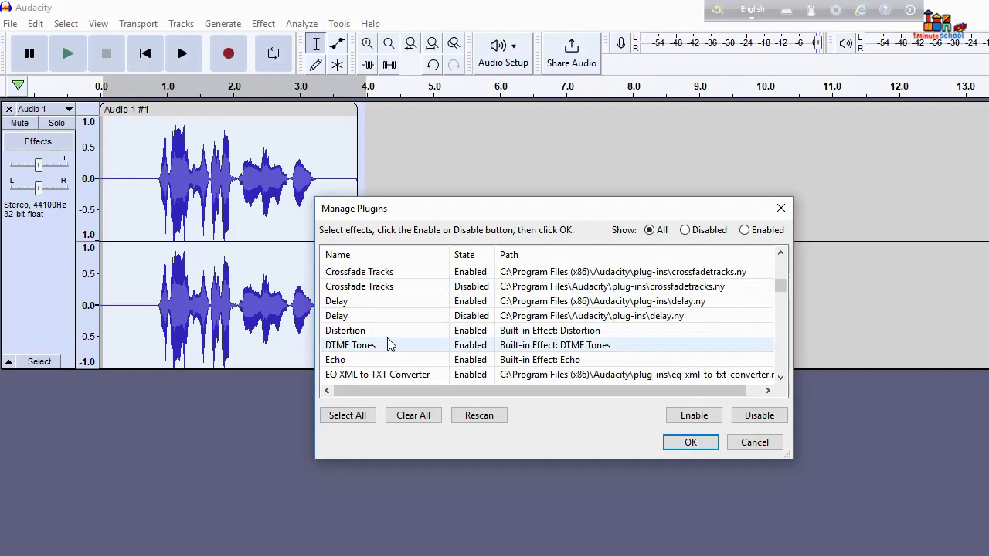
scroll(357, 301, "down", 2)
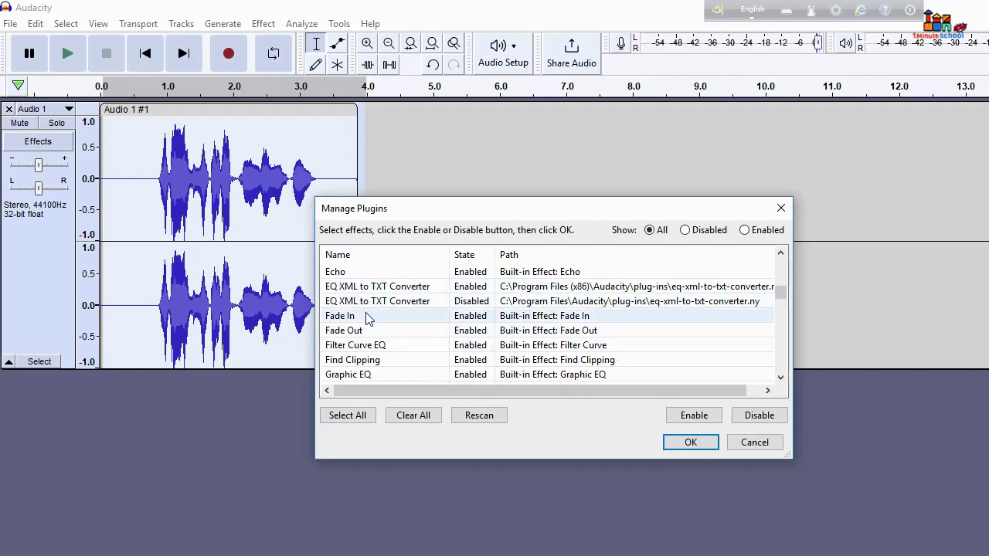
scroll(371, 332, "down", 1)
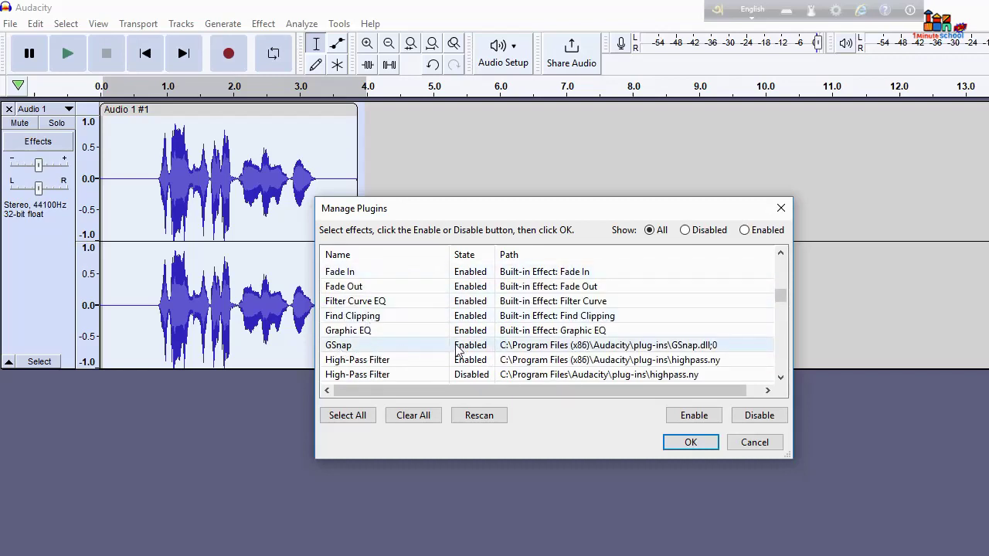
left_click(689, 445)
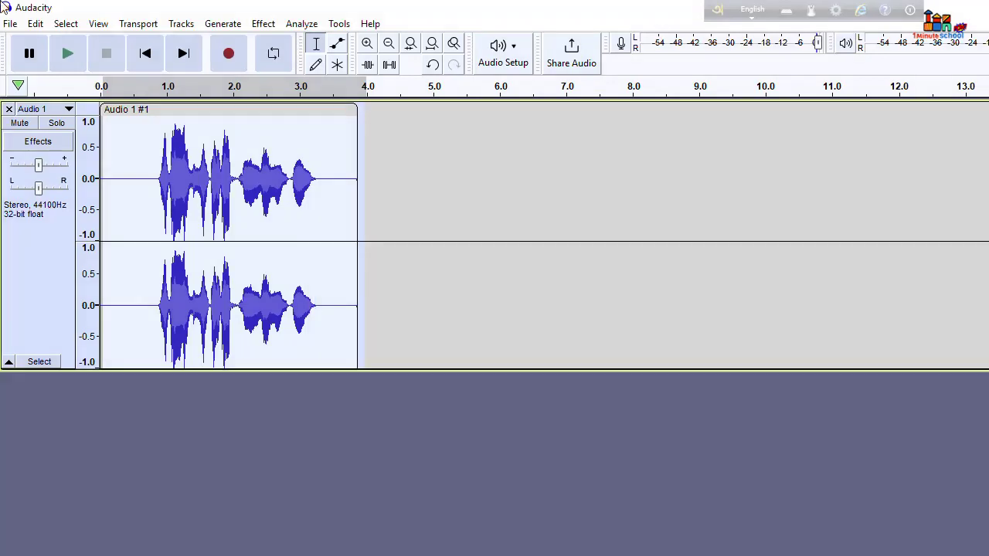
- Select the whole voice clip and open the Effect menu listing GSnap
left_click(237, 206)
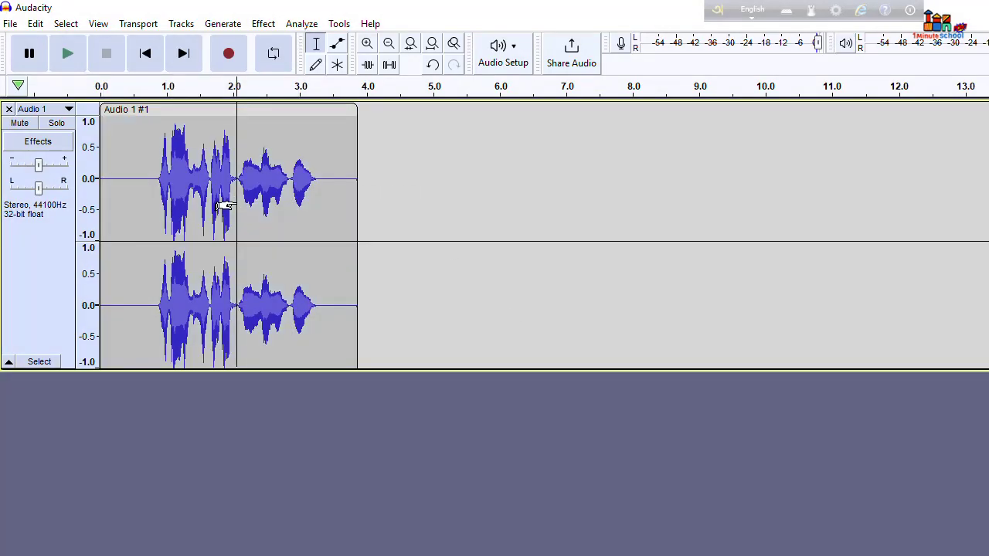
double_click(224, 204)
left_click(232, 205)
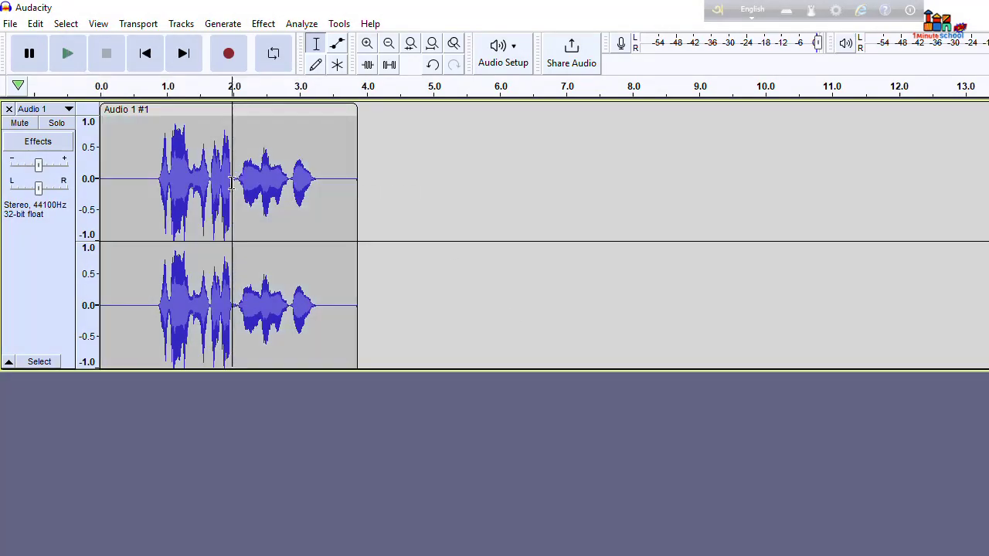
double_click(233, 205)
left_click(263, 24)
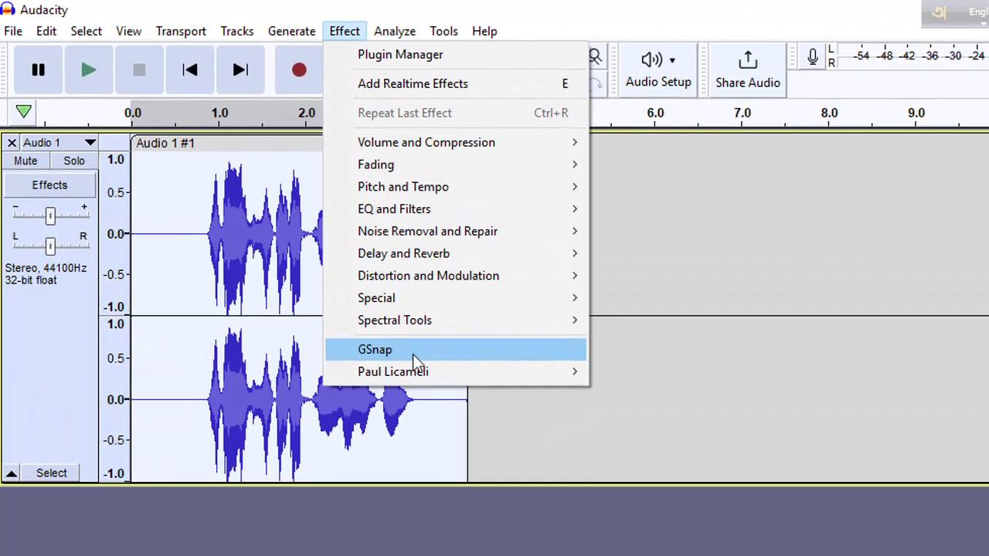
- Open the GSnap effect on the voice and set its scale to D# Major
left_click(331, 274)
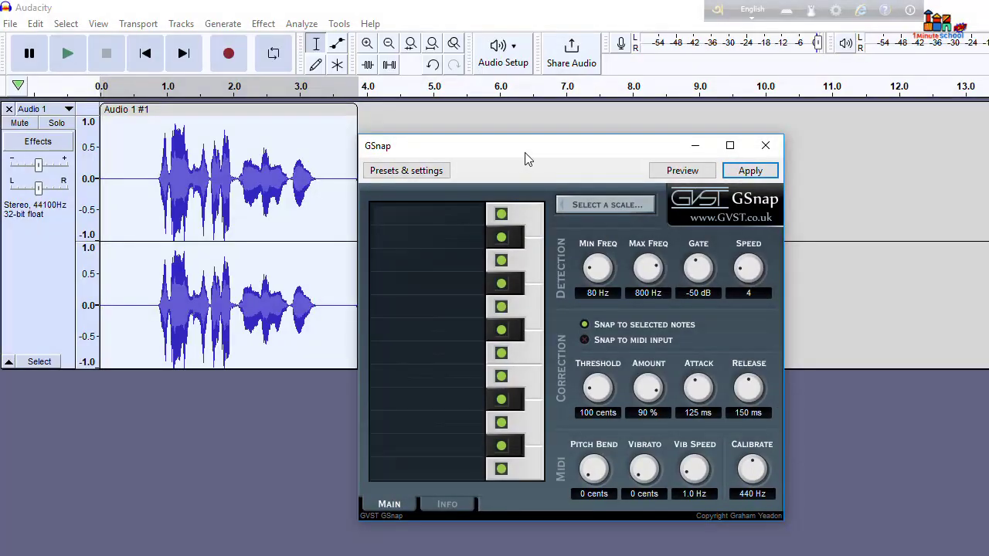
left_click(607, 211)
left_click(585, 310)
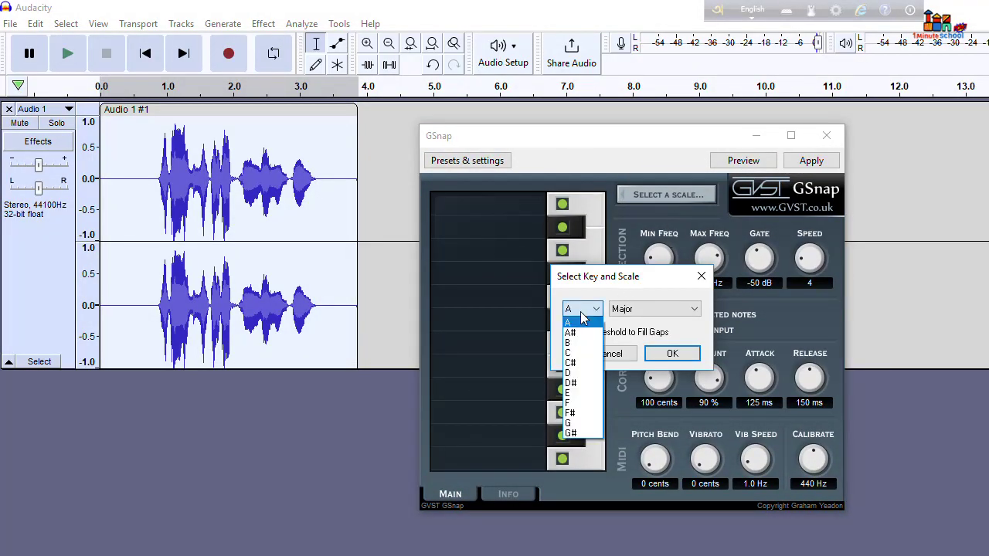
left_click(575, 388)
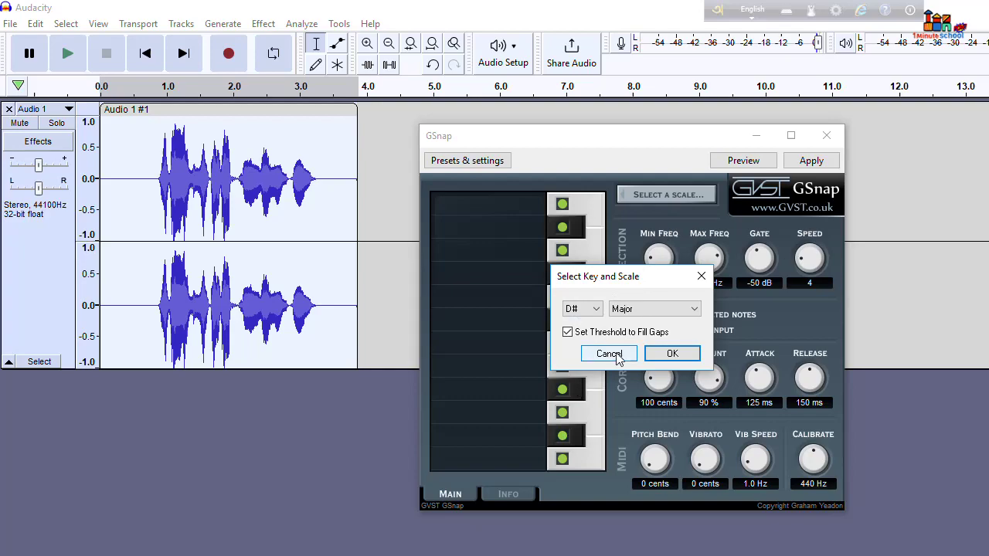
left_click(674, 354)
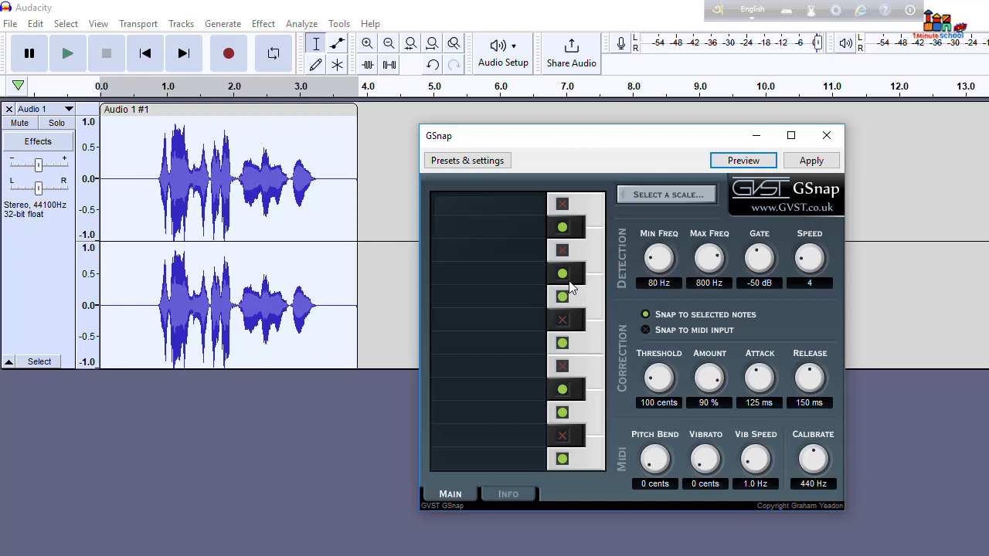
- Switch GSnap's scale to G# Minor Pentatonic, preview the tuned voice, and apply it
left_click(561, 204)
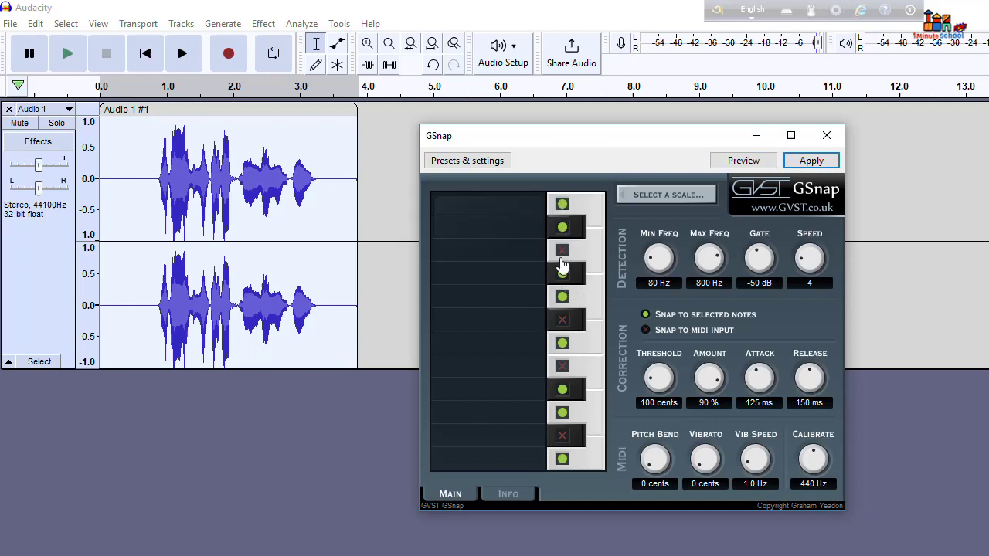
left_click(562, 249)
left_click(658, 203)
left_click(595, 313)
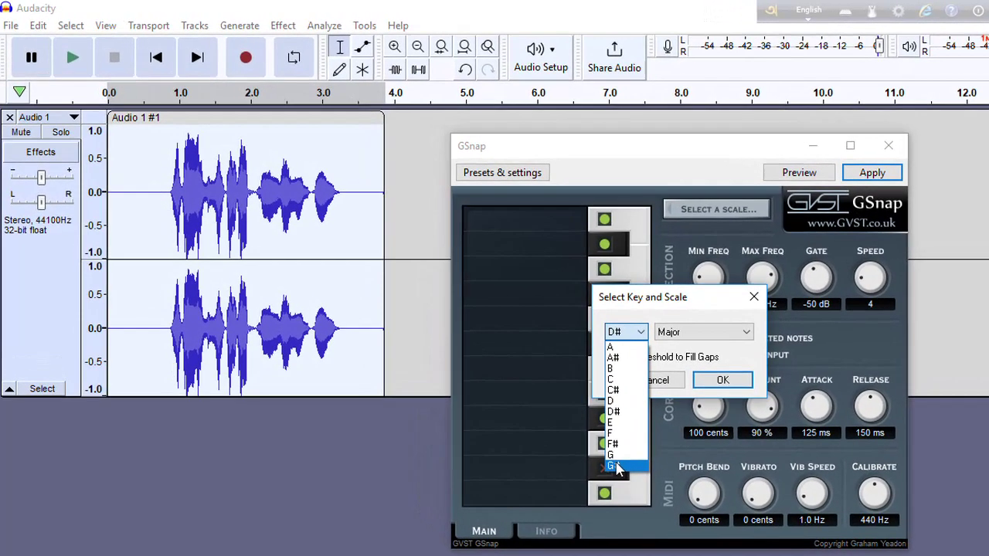
left_click(572, 434)
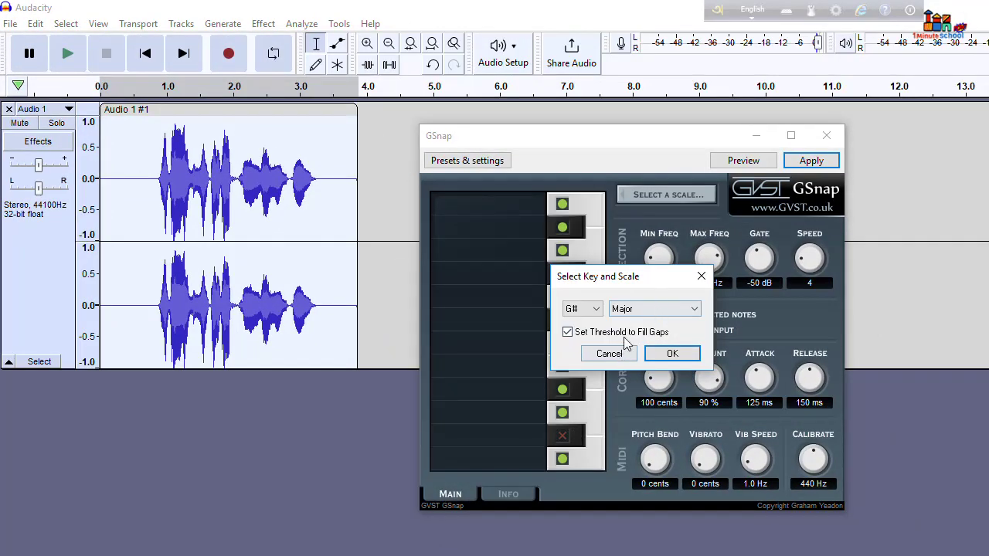
left_click(637, 311)
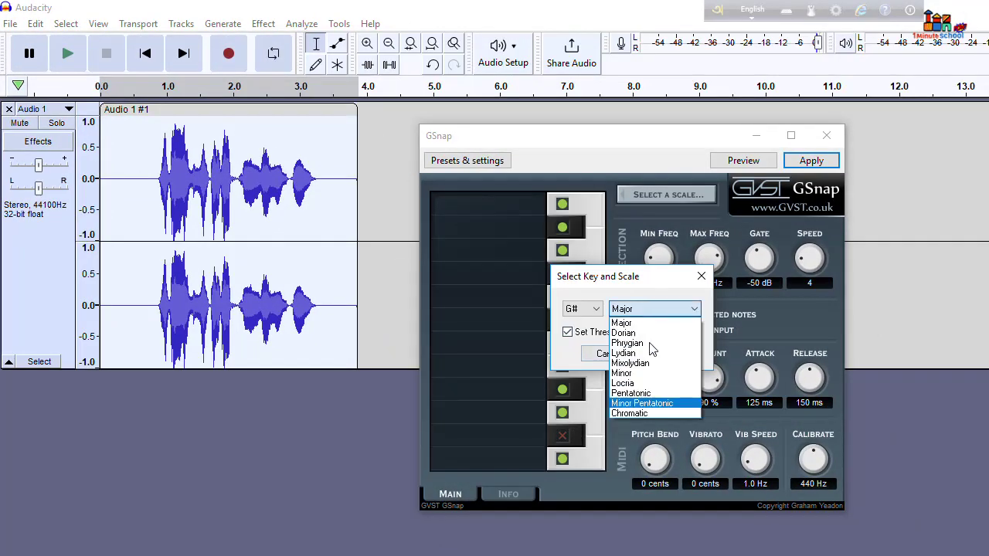
left_click(643, 405)
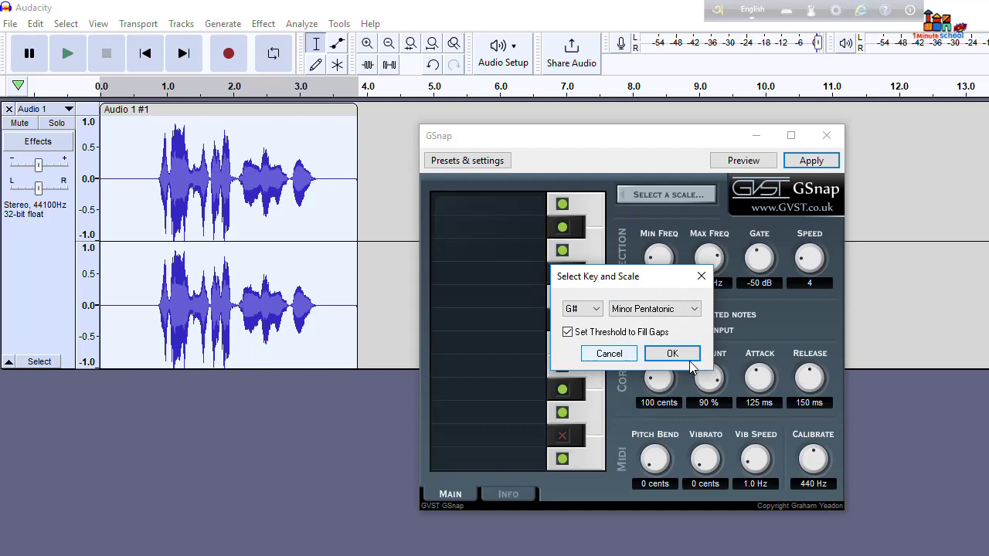
left_click(671, 358)
left_click(741, 164)
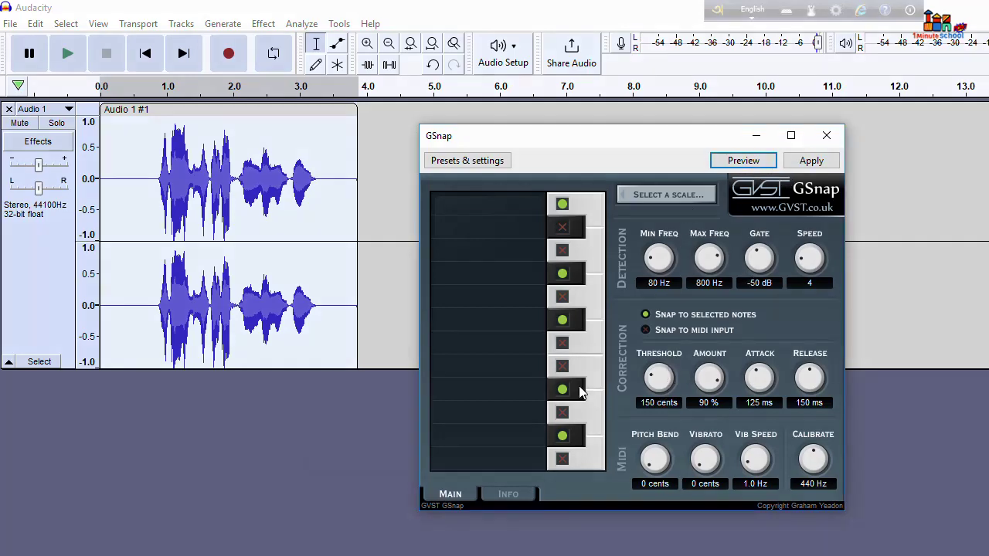
left_click(812, 161)
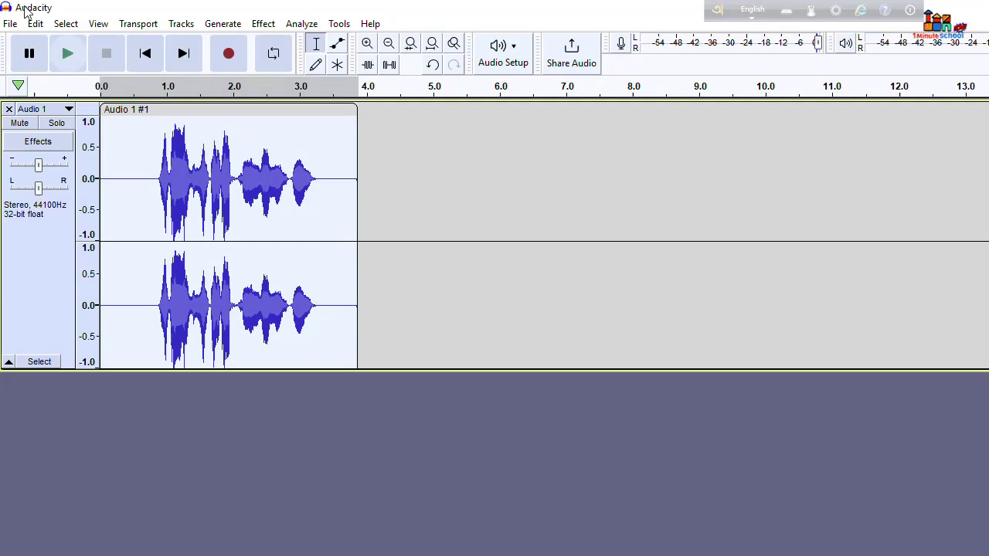